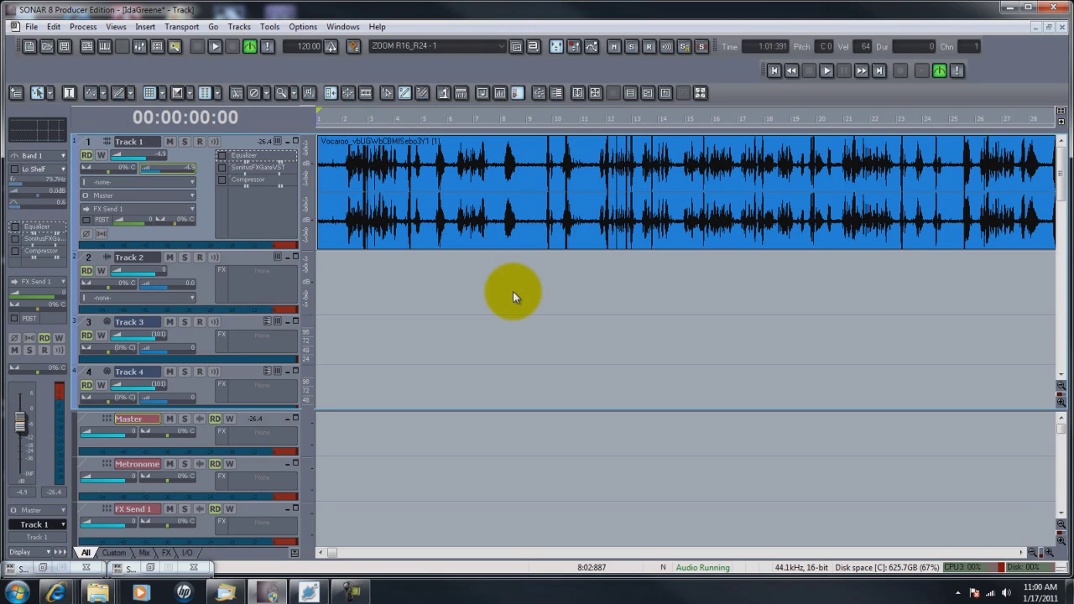
Select the Track 1 voiceover clip, set the Now time near its start, and scrub the opening.
{"action": "left_click", "coordinate": [343, 223]}
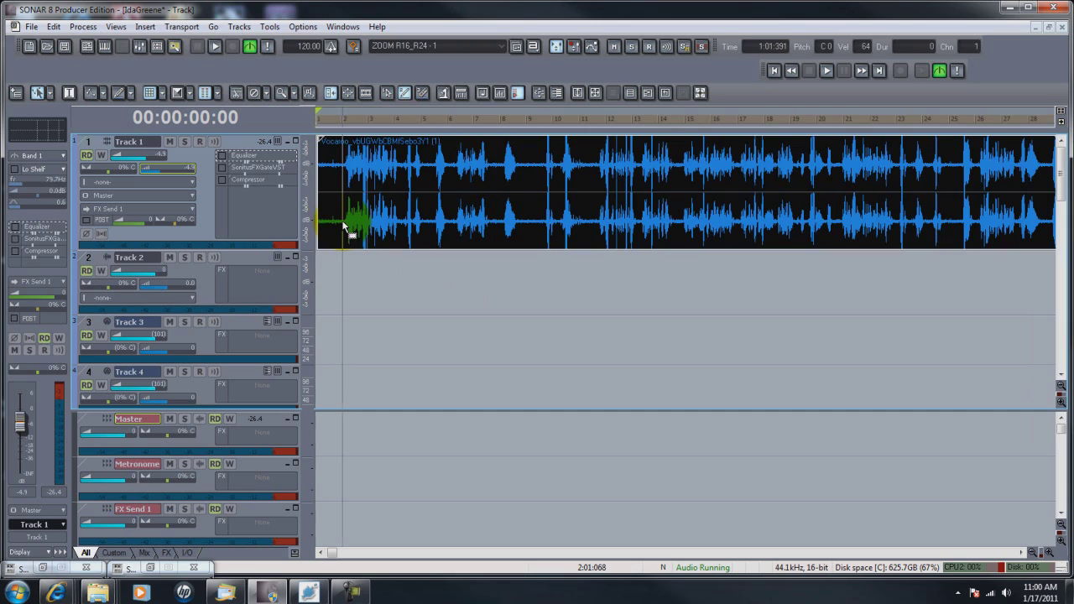
{"action": "left_click", "coordinate": [336, 241]}
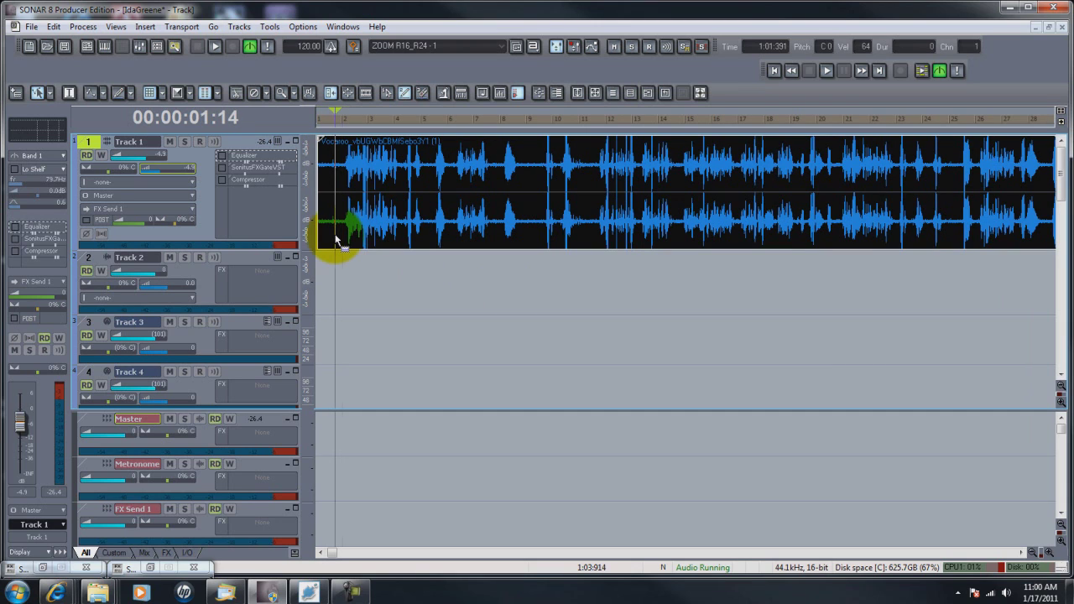
{"action": "left_click_drag", "start_coordinate": [336, 240], "coordinate": [513, 217]}
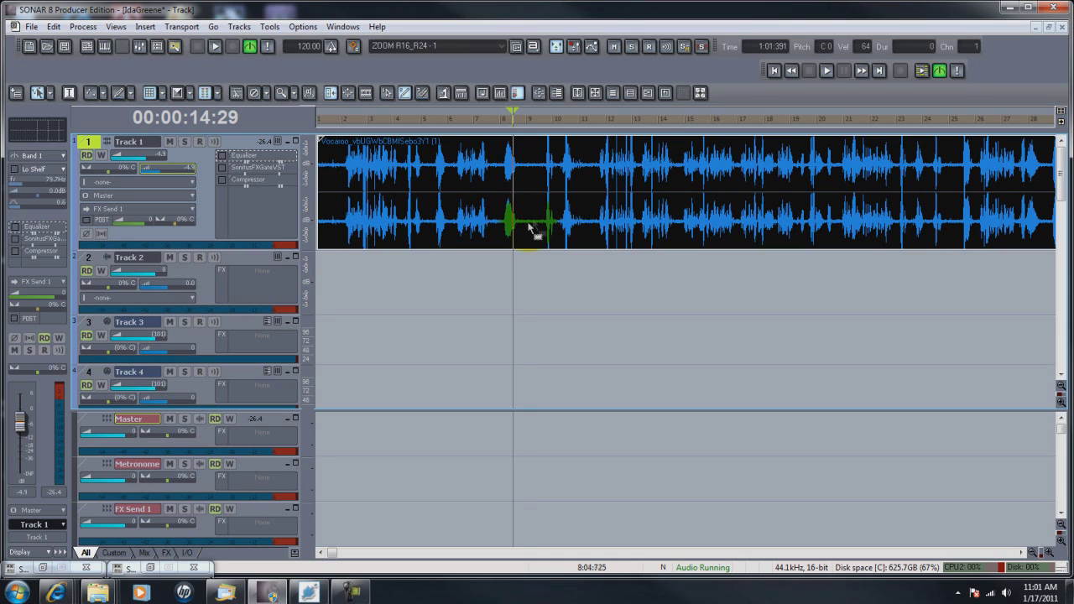
Jump the Now time into the voiceover clip and back to the start, twice.
{"action": "left_click", "coordinate": [523, 226]}
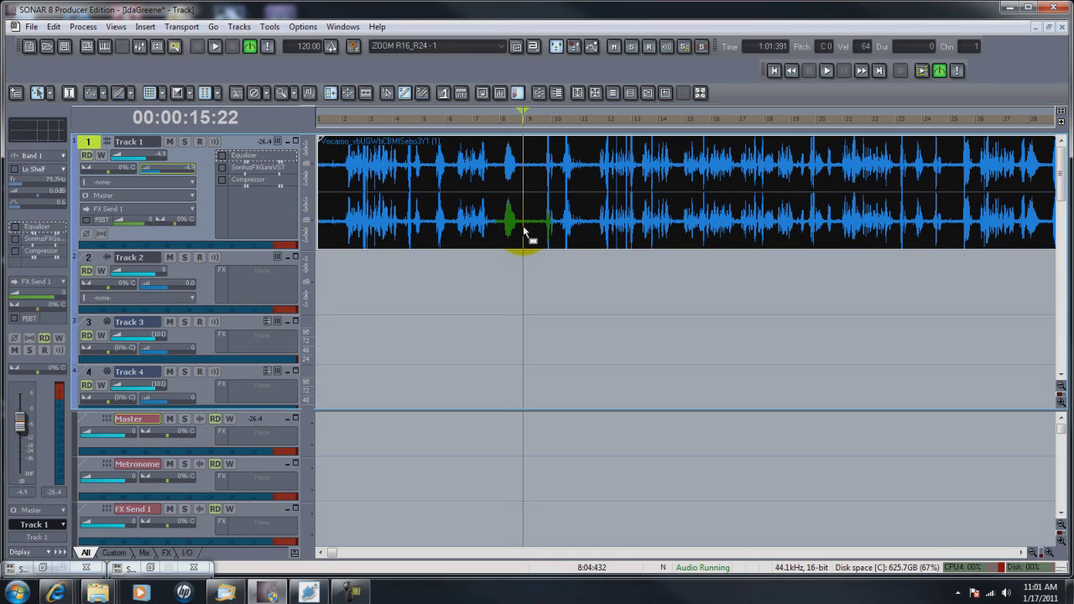
{"action": "left_click", "coordinate": [773, 72]}
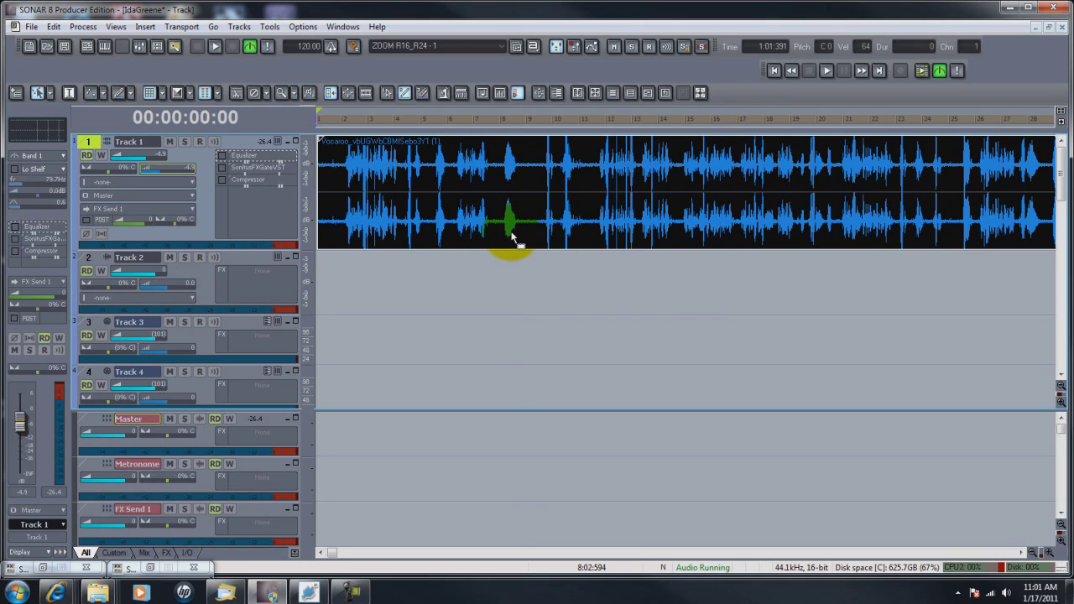
{"action": "left_click", "coordinate": [511, 235]}
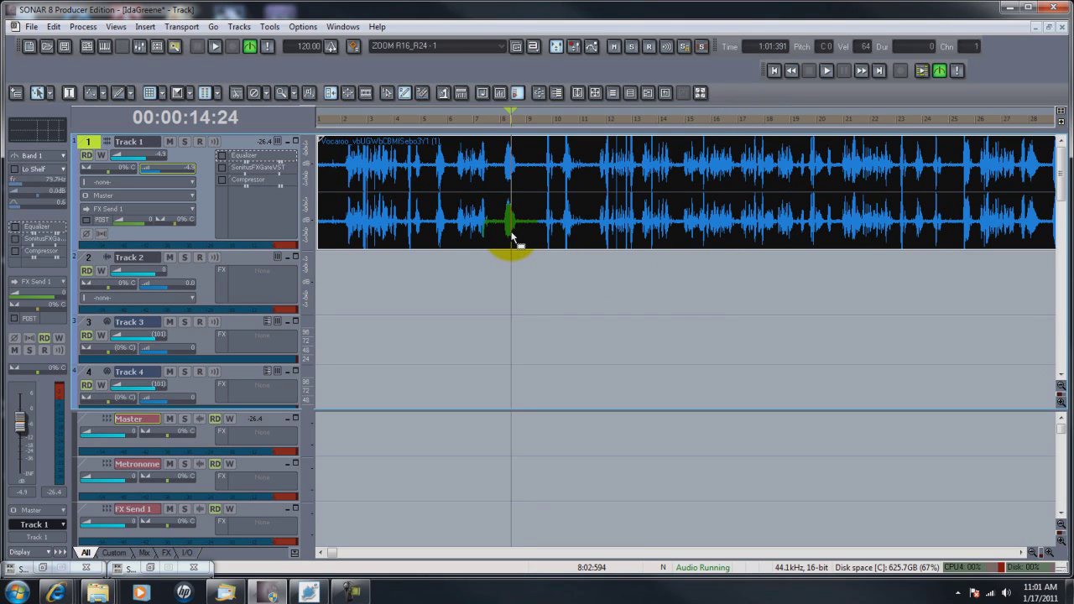
{"action": "left_click", "coordinate": [773, 71]}
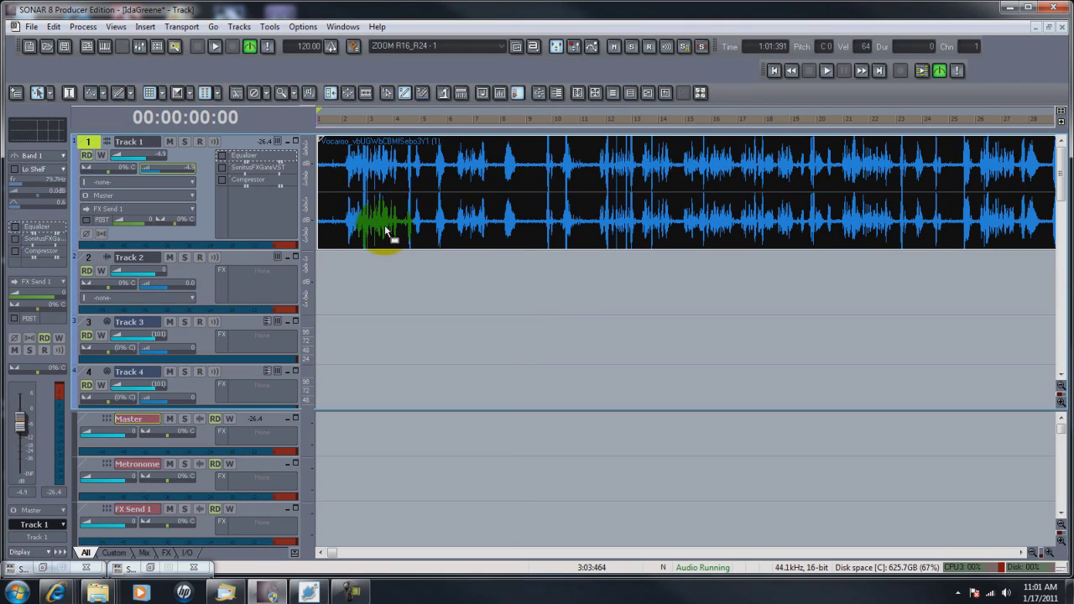
Scrub two short stretches of the voiceover, play it briefly, then scrub another spot.
{"action": "left_click_drag", "start_coordinate": [564, 244], "coordinate": [512, 204]}
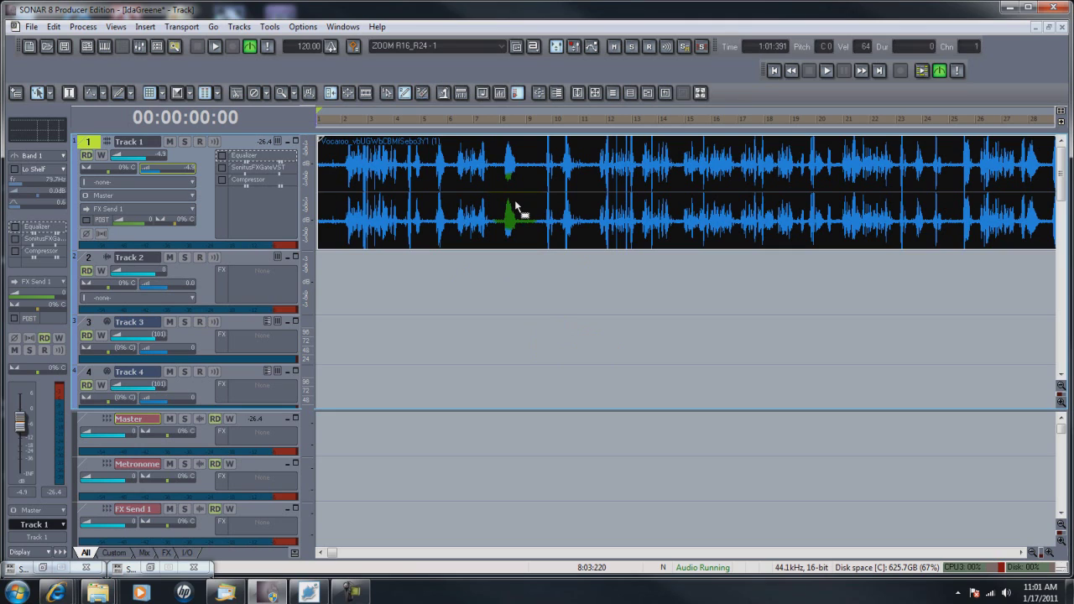
{"action": "left_click_drag", "start_coordinate": [514, 199], "coordinate": [570, 268]}
{"action": "key", "text": "space"}
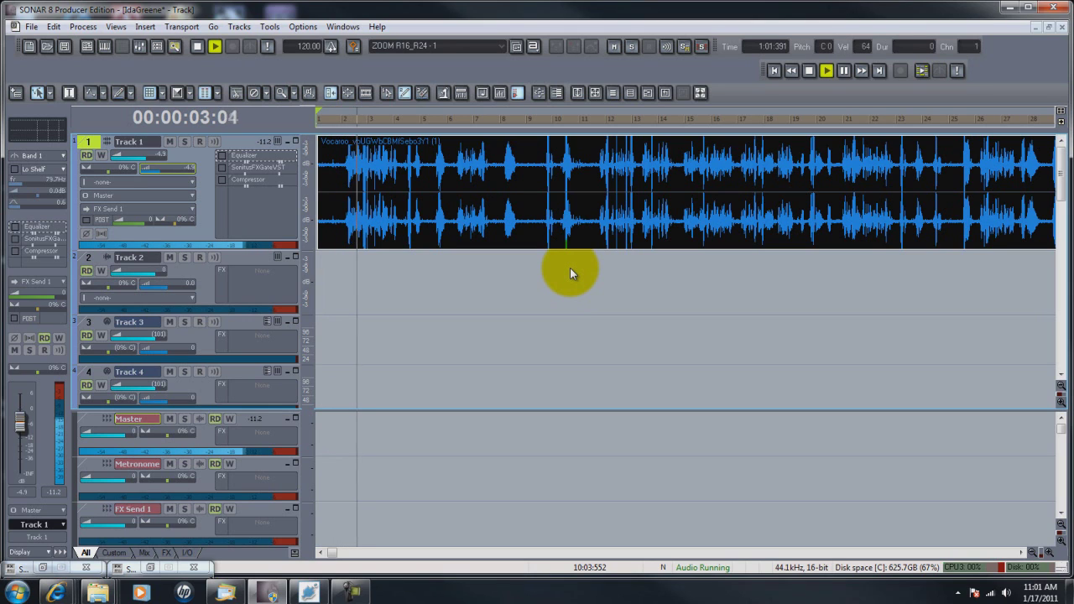
{"action": "key", "text": "space"}
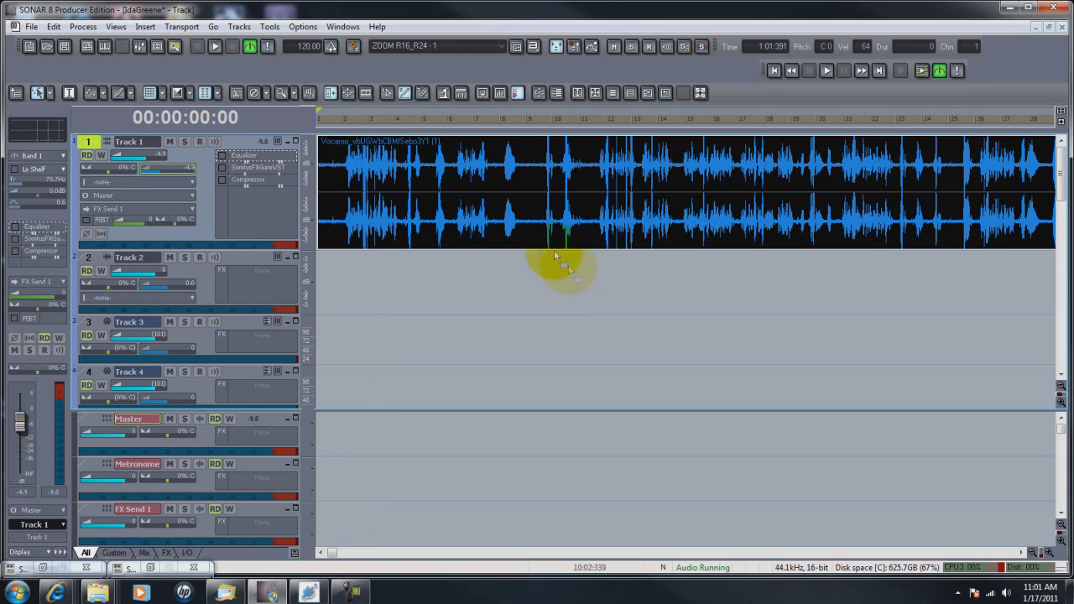
{"action": "left_click_drag", "start_coordinate": [555, 251], "coordinate": [349, 176]}
Add SonitusFXGateVST from Audio FX > Sonitus:fx to Track 1's FX bin and enable it.
{"action": "right_click", "coordinate": [260, 193]}
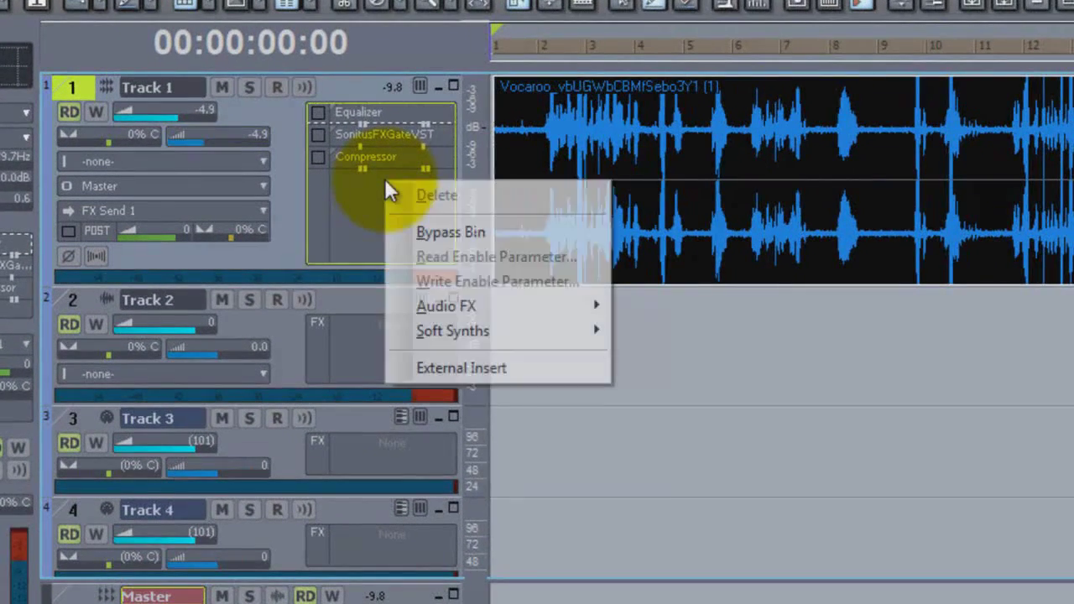
{"action": "mouse_move", "coordinate": [466, 304]}
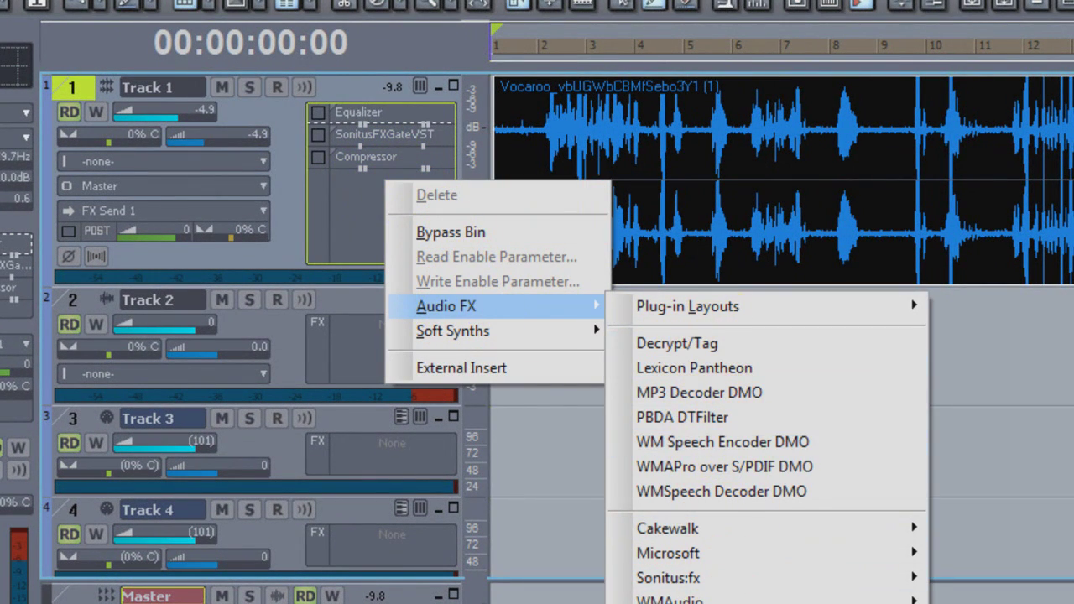
{"action": "mouse_move", "coordinate": [667, 578]}
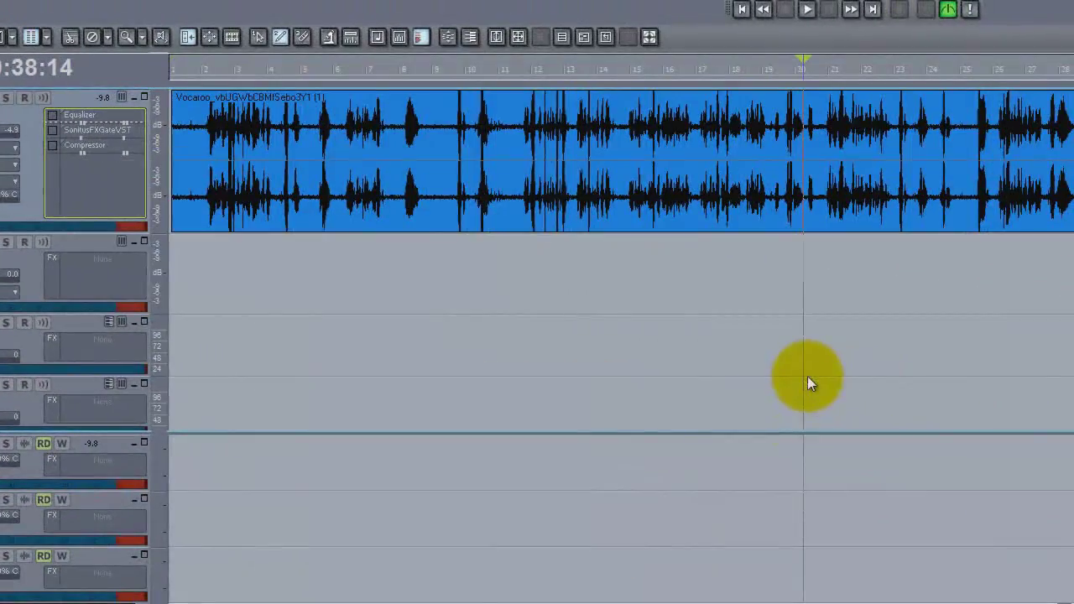
{"action": "left_click", "coordinate": [347, 165]}
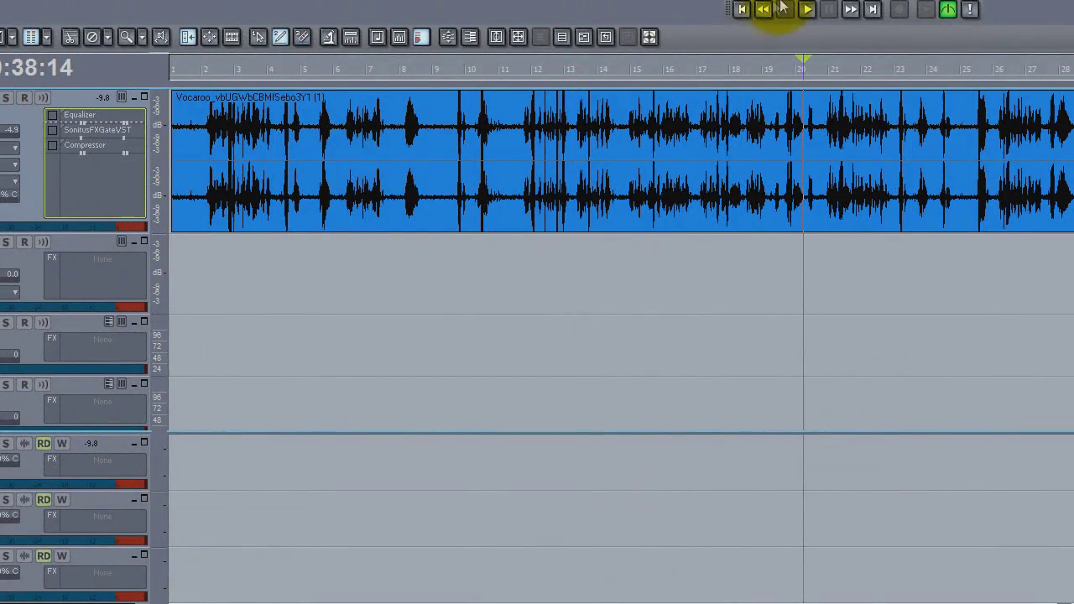
{"action": "left_click", "coordinate": [745, 10]}
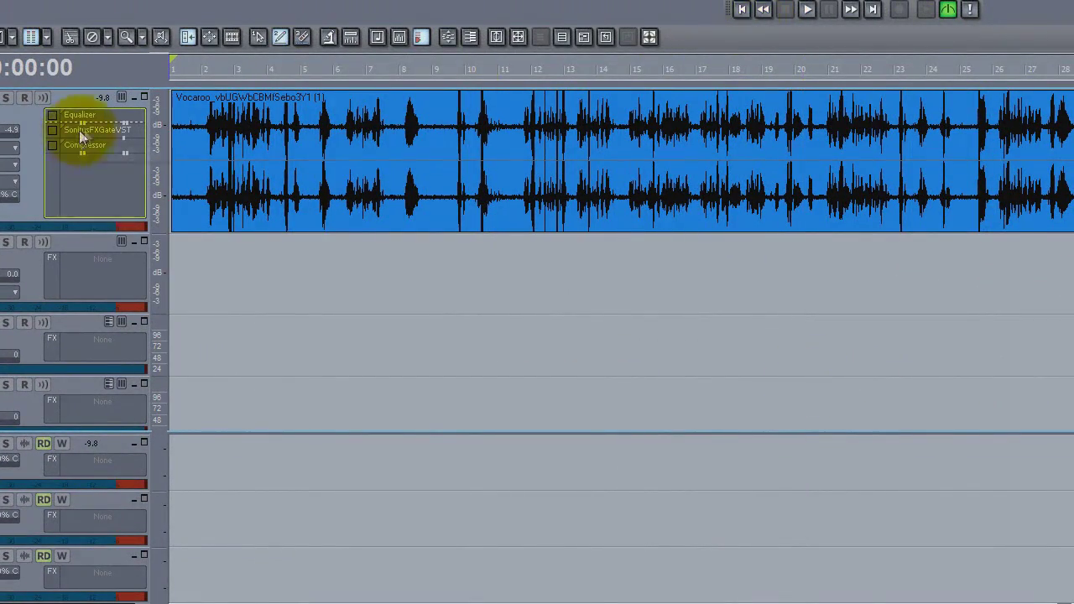
{"action": "left_click", "coordinate": [54, 132]}
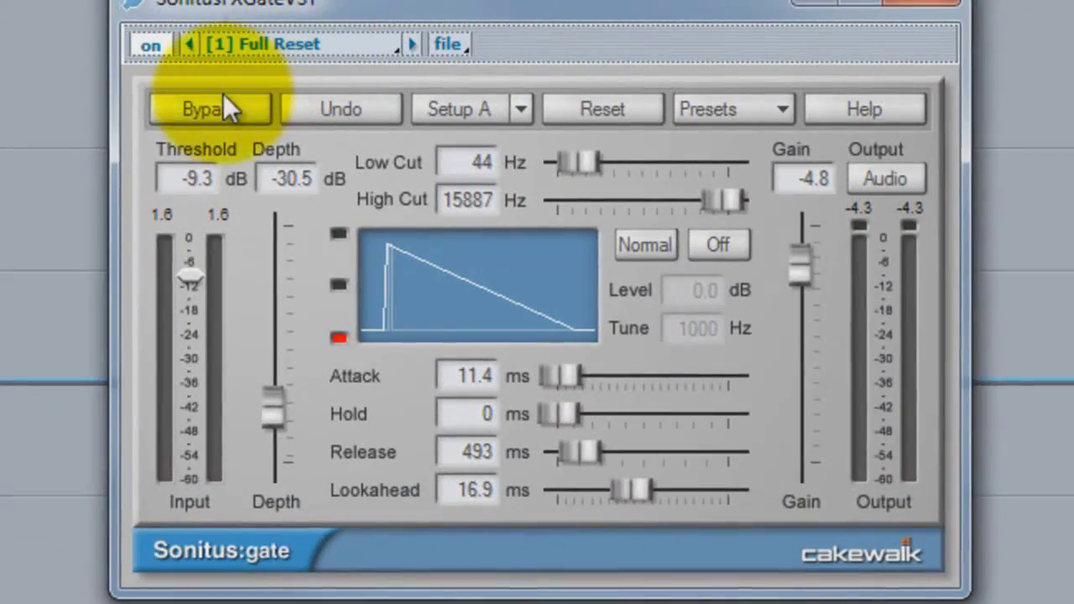
Toggle the Sonitus:gate Bypass on and off during playback, then reposition the gate window.
{"action": "left_click", "coordinate": [262, 142]}
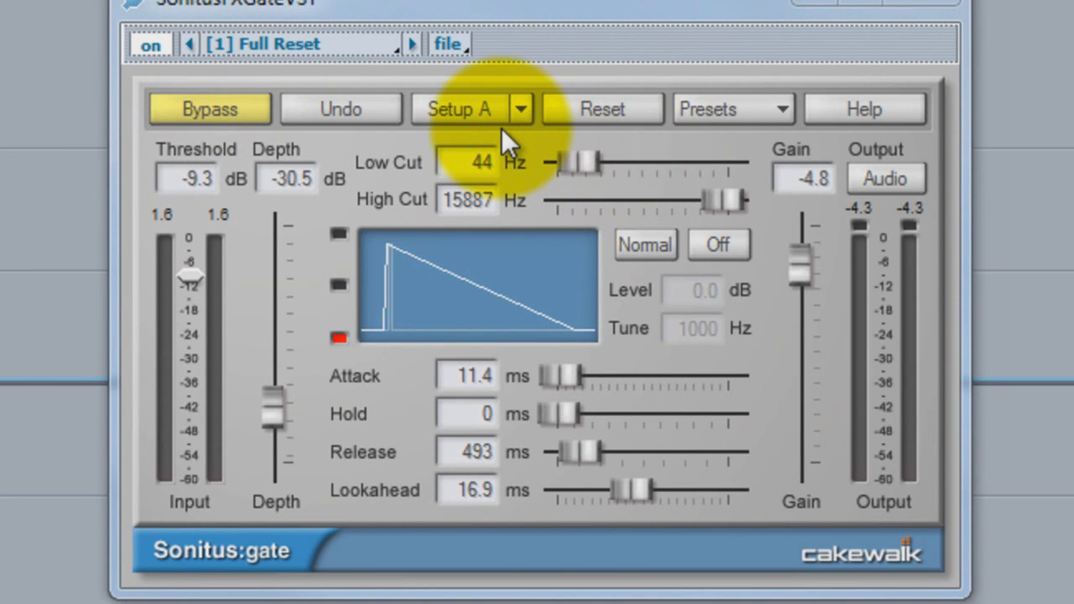
{"action": "left_click", "coordinate": [243, 107]}
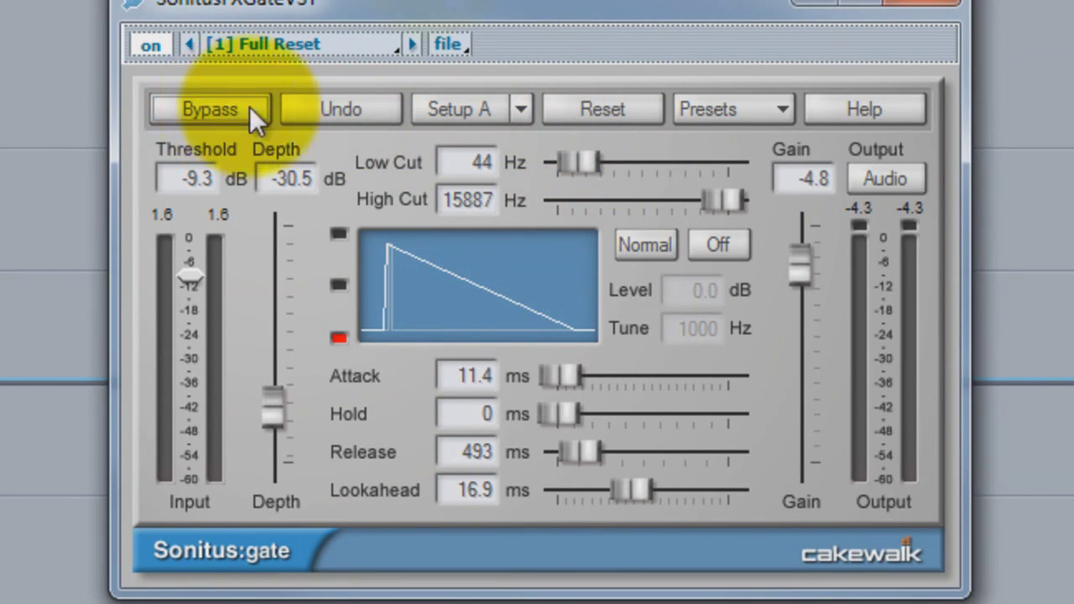
{"action": "left_click", "coordinate": [209, 109]}
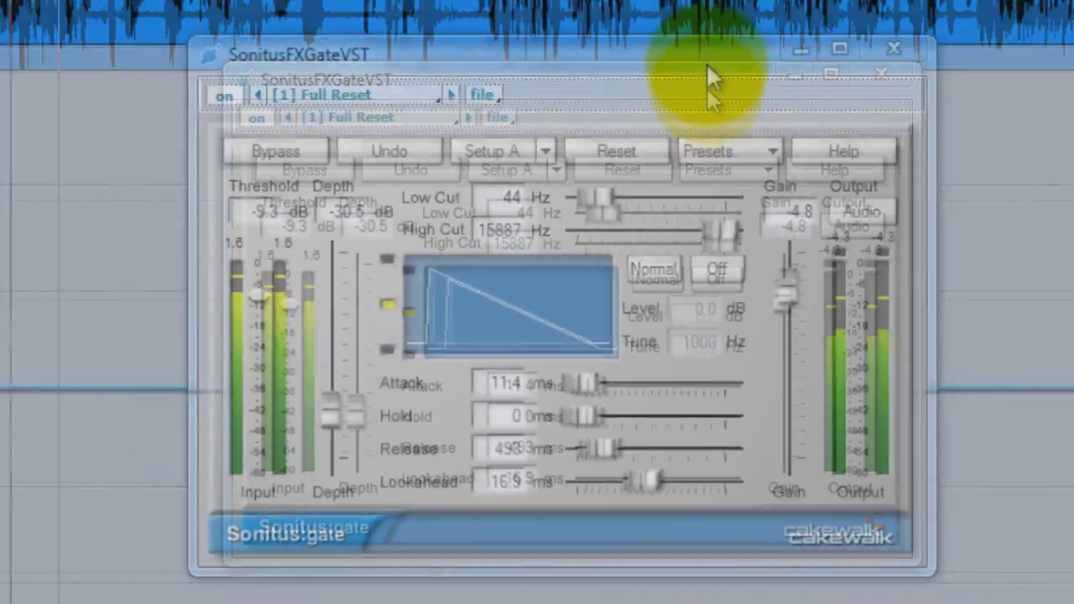
{"action": "left_click_drag", "start_coordinate": [707, 258], "coordinate": [734, 137]}
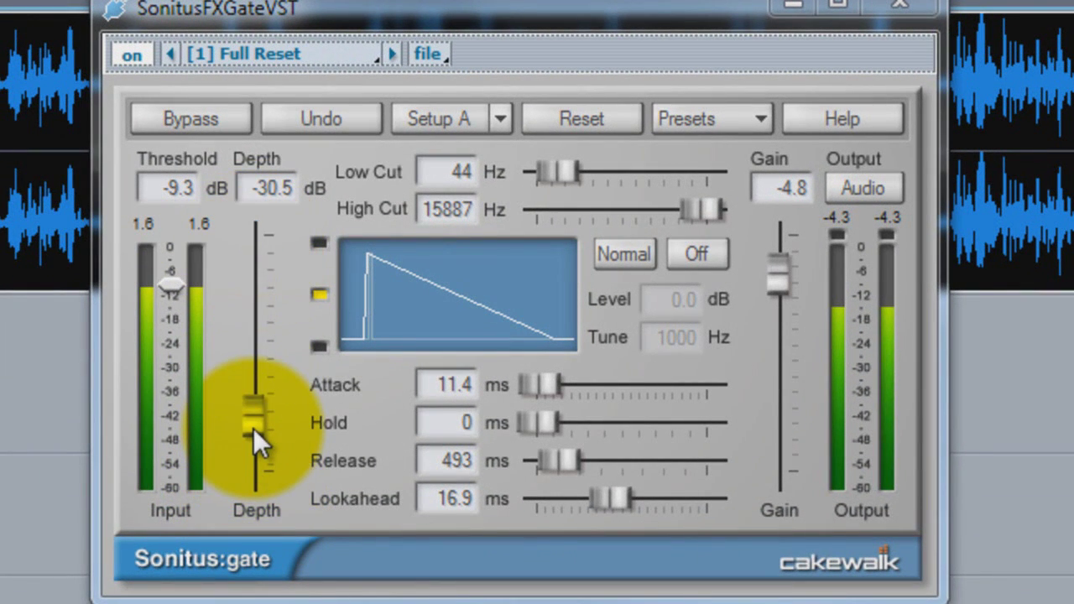
Sweep the gate Depth from -Inf to 0.0 dB, then settle it at -26.3 dB.
{"action": "left_click_drag", "start_coordinate": [253, 428], "coordinate": [281, 600]}
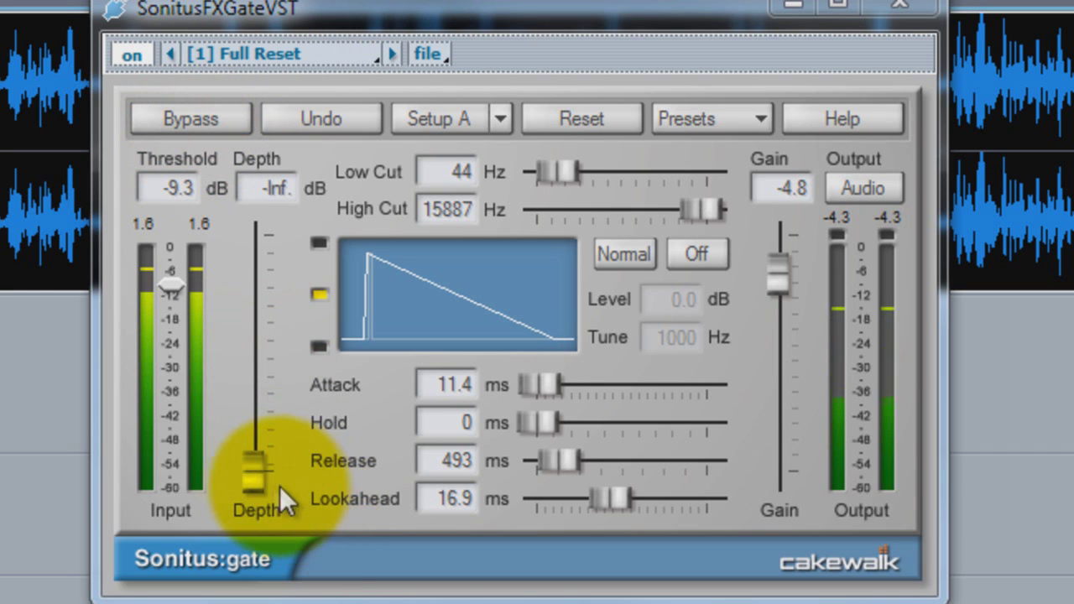
{"action": "left_click", "coordinate": [251, 481]}
{"action": "left_click_drag", "start_coordinate": [252, 481], "coordinate": [258, 231]}
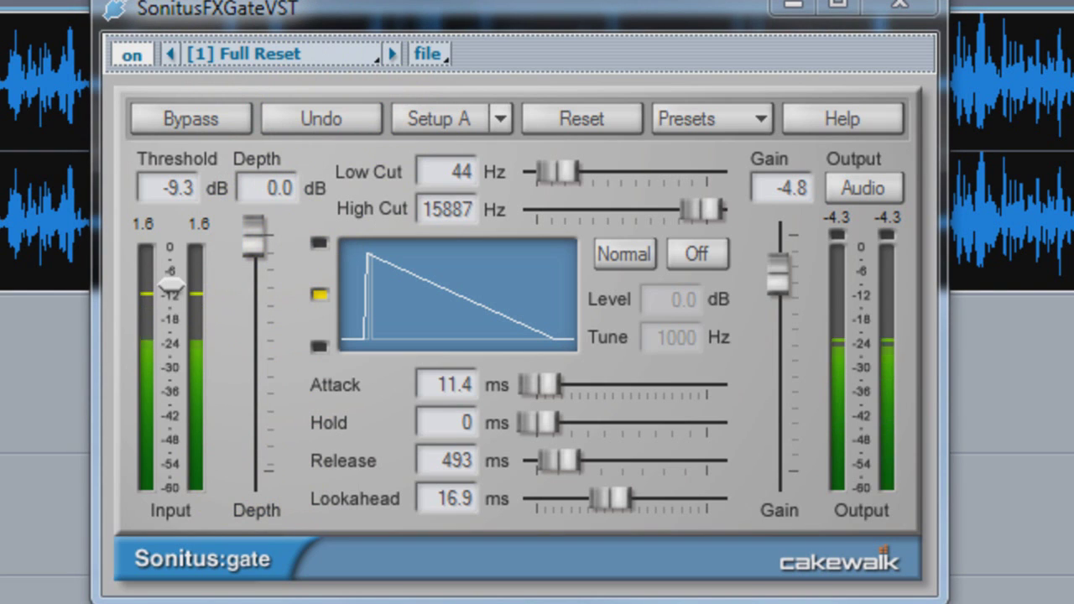
{"action": "left_click_drag", "start_coordinate": [257, 247], "coordinate": [287, 603]}
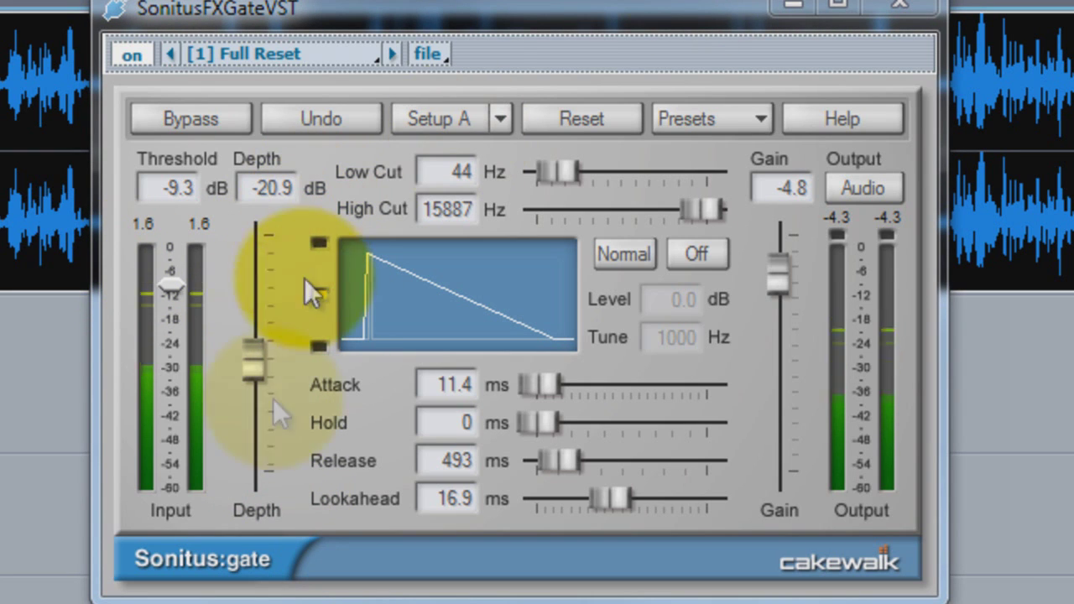
{"action": "left_click_drag", "start_coordinate": [261, 374], "coordinate": [267, 483]}
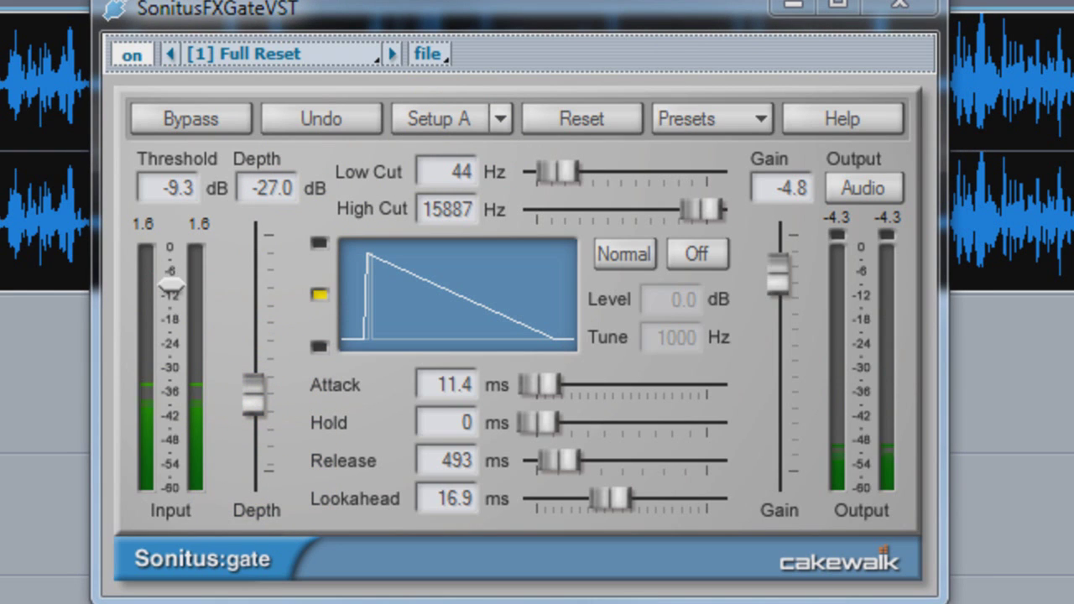
{"action": "left_click_drag", "start_coordinate": [259, 412], "coordinate": [263, 398]}
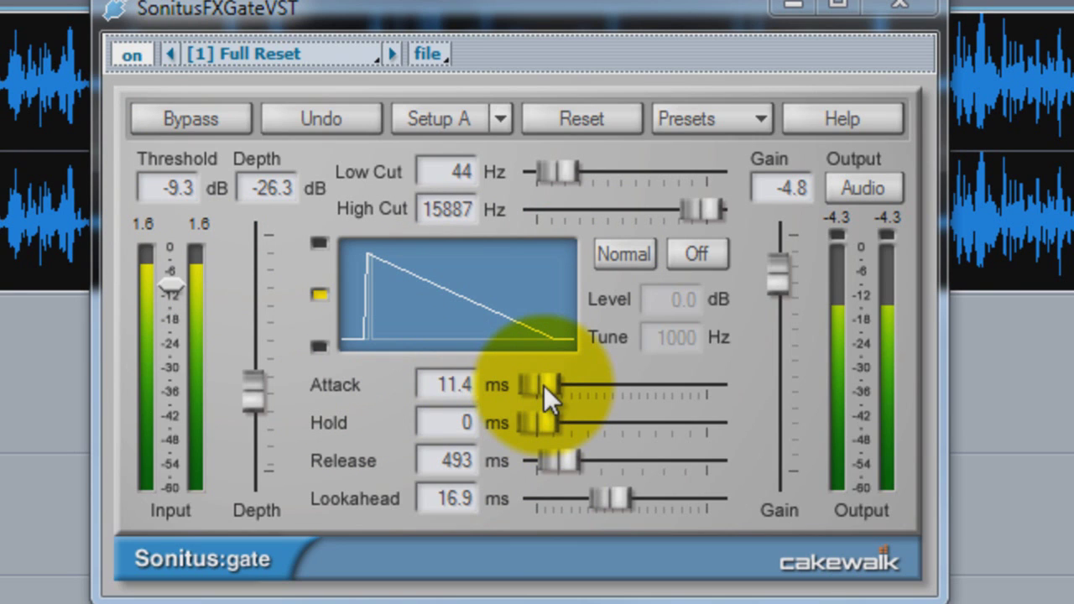
Drag the Sonitus:gate Attack fully left to 0.0 ms.
{"action": "left_click_drag", "start_coordinate": [543, 385], "coordinate": [170, 400]}
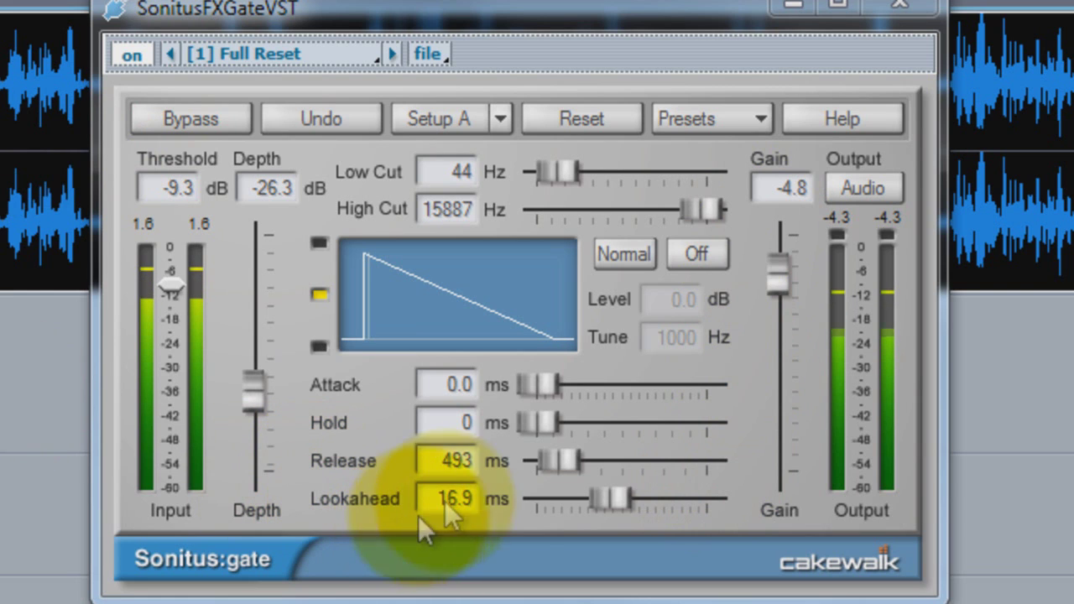
Set Release to 648 ms, then sweep Threshold up to 0.0 dB and down to -25.7 dB.
{"action": "left_click_drag", "start_coordinate": [556, 458], "coordinate": [784, 457]}
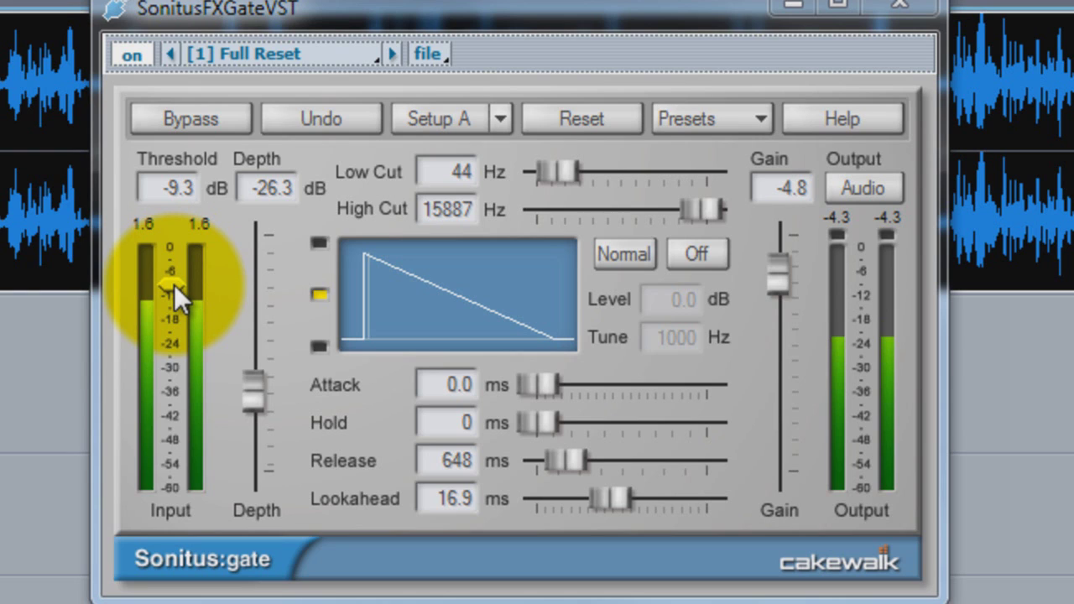
{"action": "left_click_drag", "start_coordinate": [174, 284], "coordinate": [186, 246]}
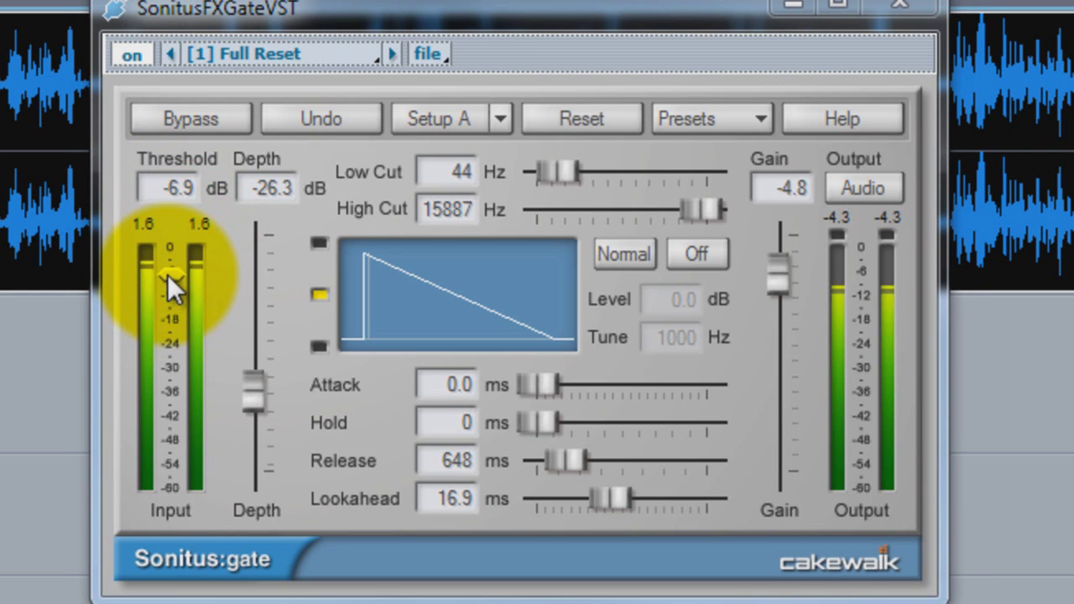
{"action": "left_click_drag", "start_coordinate": [167, 274], "coordinate": [192, 77]}
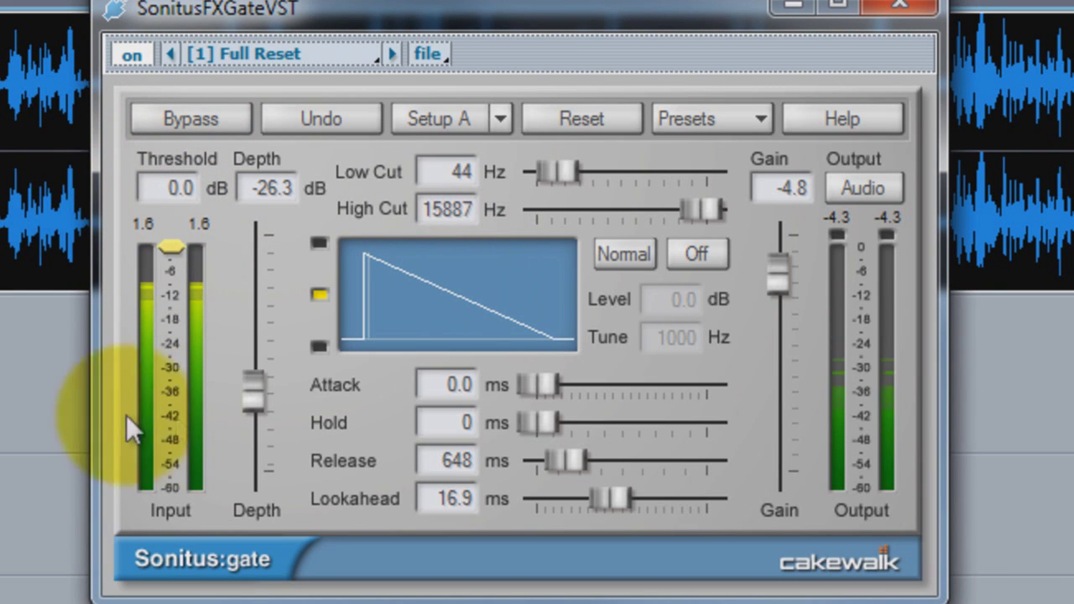
{"action": "mouse_move", "coordinate": [174, 249]}
{"action": "left_mouse_down"}
{"action": "mouse_move", "coordinate": [172, 431]}
{"action": "mouse_move", "coordinate": [191, 601]}
{"action": "left_mouse_up"}
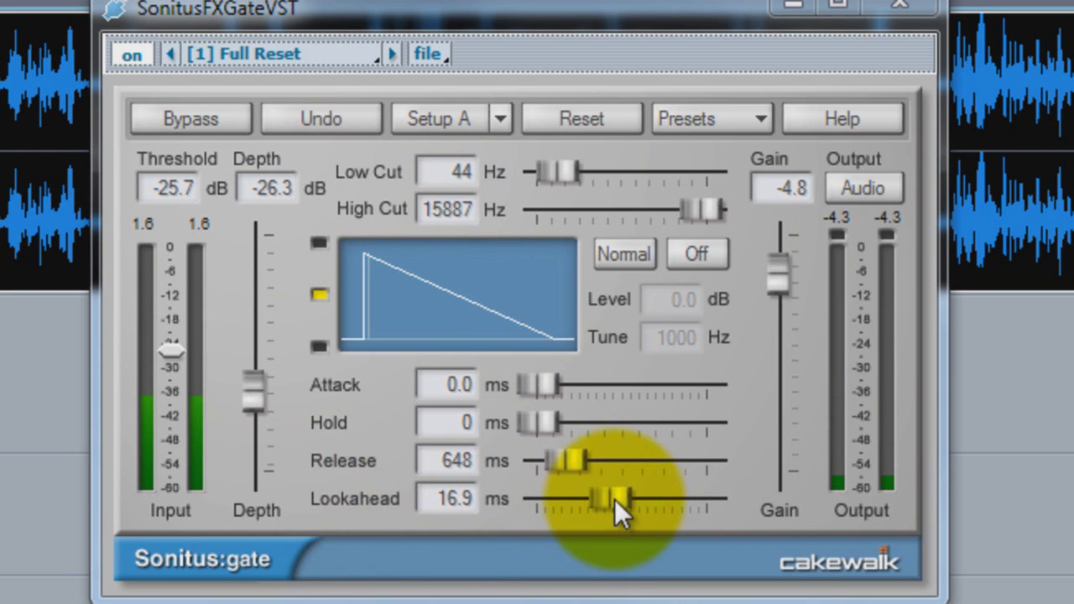
Try the release minimum, then set Release to 291 ms and Lookahead to 16.5 ms.
{"action": "left_click_drag", "start_coordinate": [615, 499], "coordinate": [624, 508]}
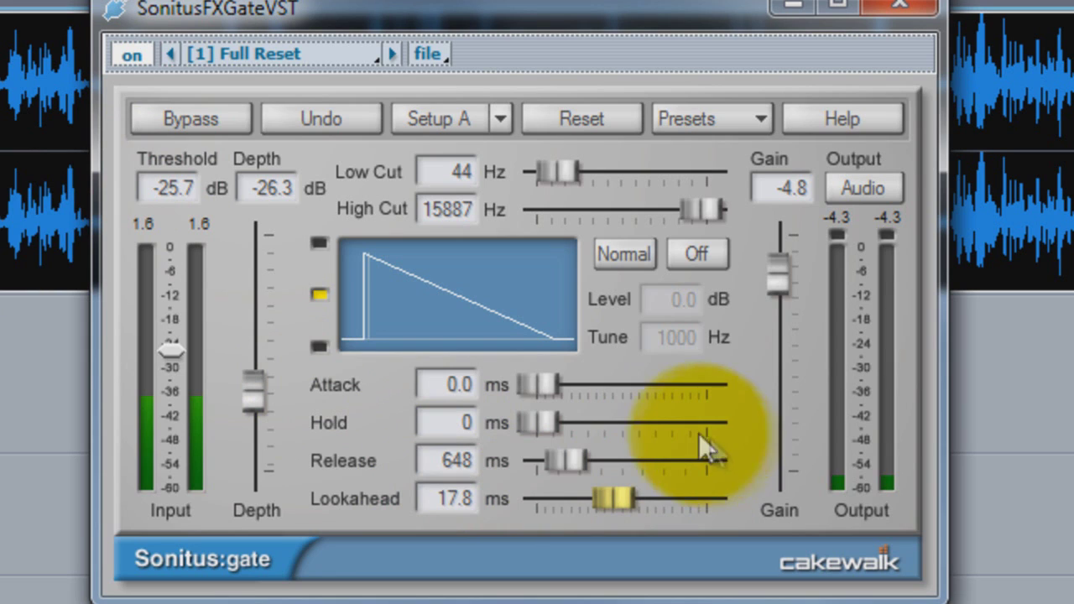
{"action": "left_click_drag", "start_coordinate": [608, 498], "coordinate": [594, 516]}
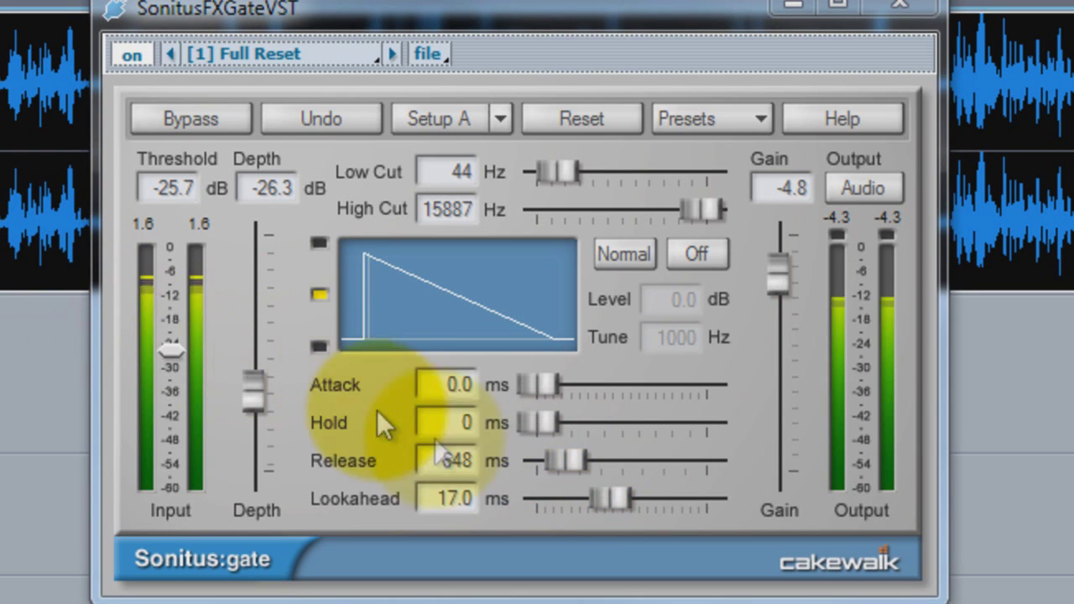
{"action": "left_click_drag", "start_coordinate": [576, 462], "coordinate": [125, 482]}
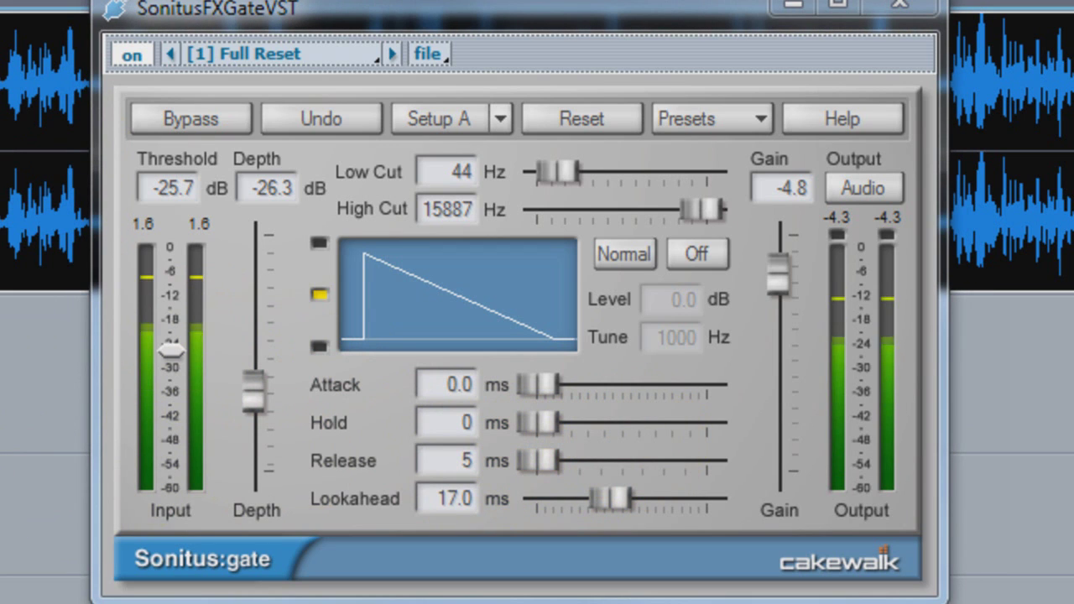
{"action": "left_click_drag", "start_coordinate": [567, 468], "coordinate": [852, 477]}
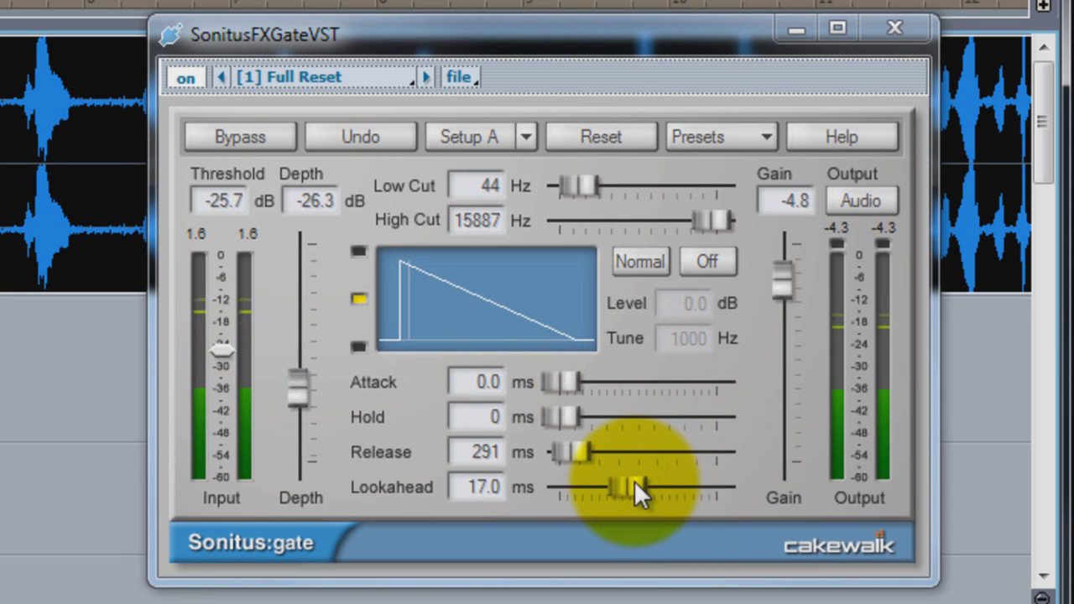
{"action": "left_click_drag", "start_coordinate": [633, 479], "coordinate": [626, 491]}
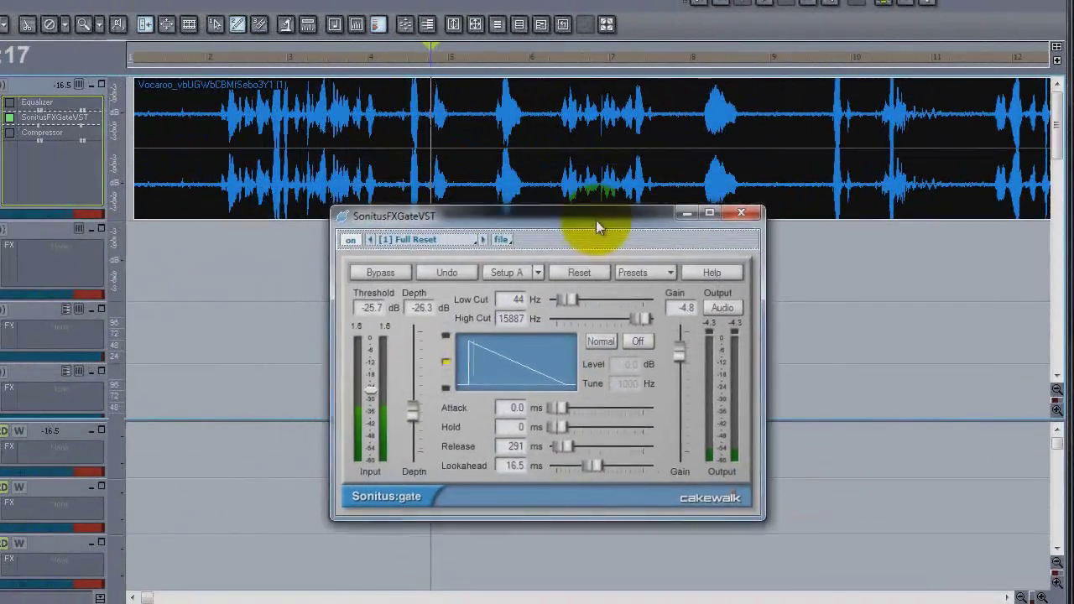
Move the gate window down, switch High Cut OFF, then lower it to 11777 Hz.
{"action": "left_click_drag", "start_coordinate": [596, 221], "coordinate": [593, 244]}
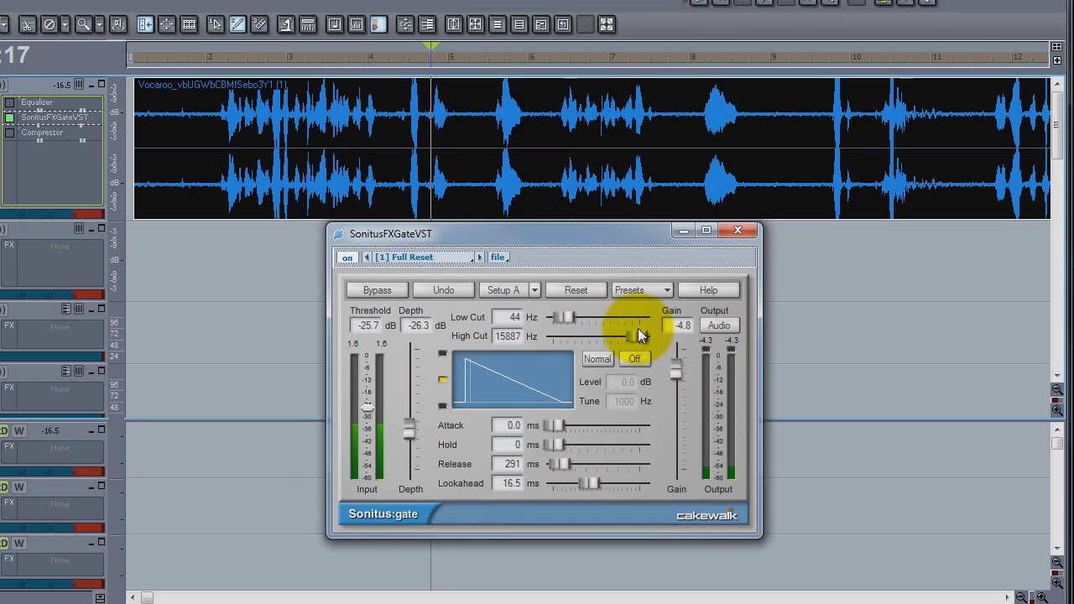
{"action": "left_click_drag", "start_coordinate": [642, 338], "coordinate": [649, 337]}
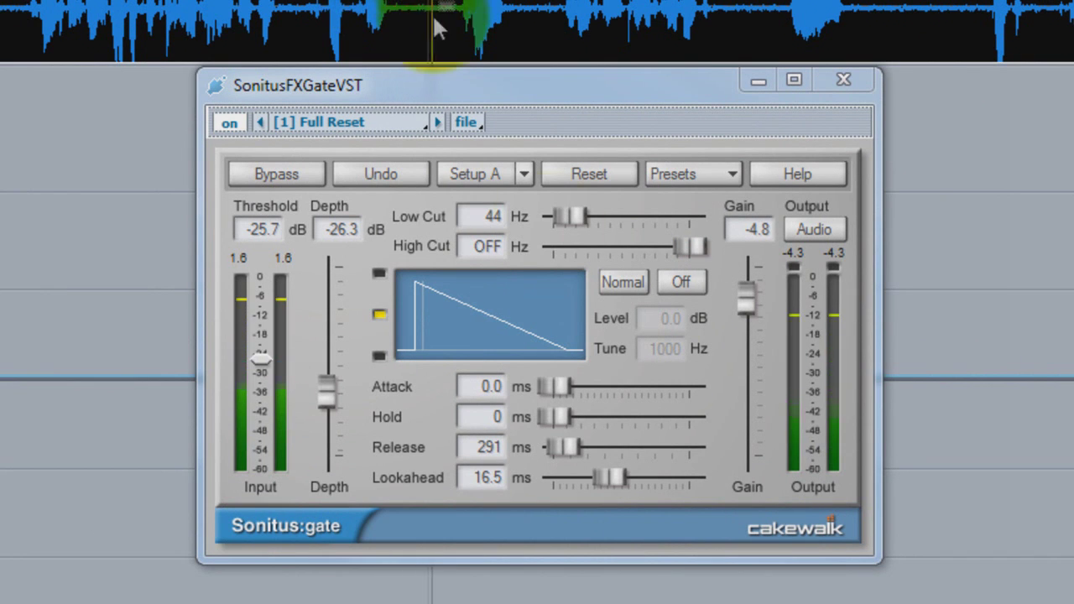
{"action": "mouse_move", "coordinate": [695, 252]}
{"action": "left_mouse_down"}
{"action": "mouse_move", "coordinate": [617, 262]}
{"action": "mouse_move", "coordinate": [767, 256]}
{"action": "mouse_move", "coordinate": [696, 247]}
{"action": "mouse_move", "coordinate": [693, 263]}
{"action": "mouse_move", "coordinate": [668, 267]}
{"action": "mouse_move", "coordinate": [703, 269]}
{"action": "mouse_move", "coordinate": [691, 278]}
{"action": "mouse_move", "coordinate": [687, 248]}
{"action": "left_mouse_up"}
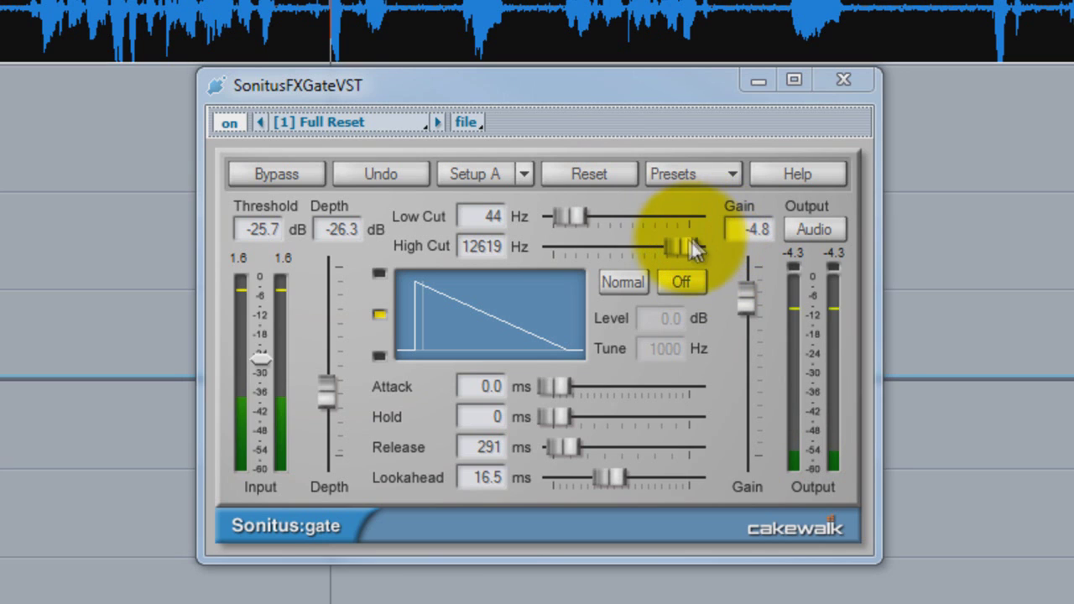
{"action": "left_click_drag", "start_coordinate": [684, 243], "coordinate": [680, 250]}
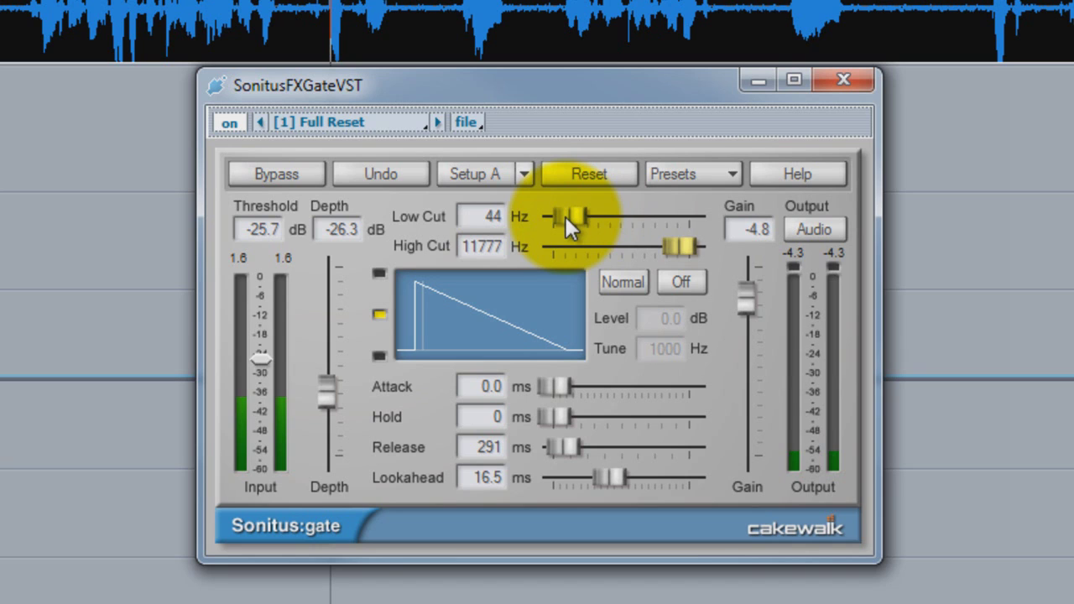
Set Low Cut to 55 Hz, then play a short stretch of the gated voiceover.
{"action": "left_click_drag", "start_coordinate": [575, 218], "coordinate": [624, 219]}
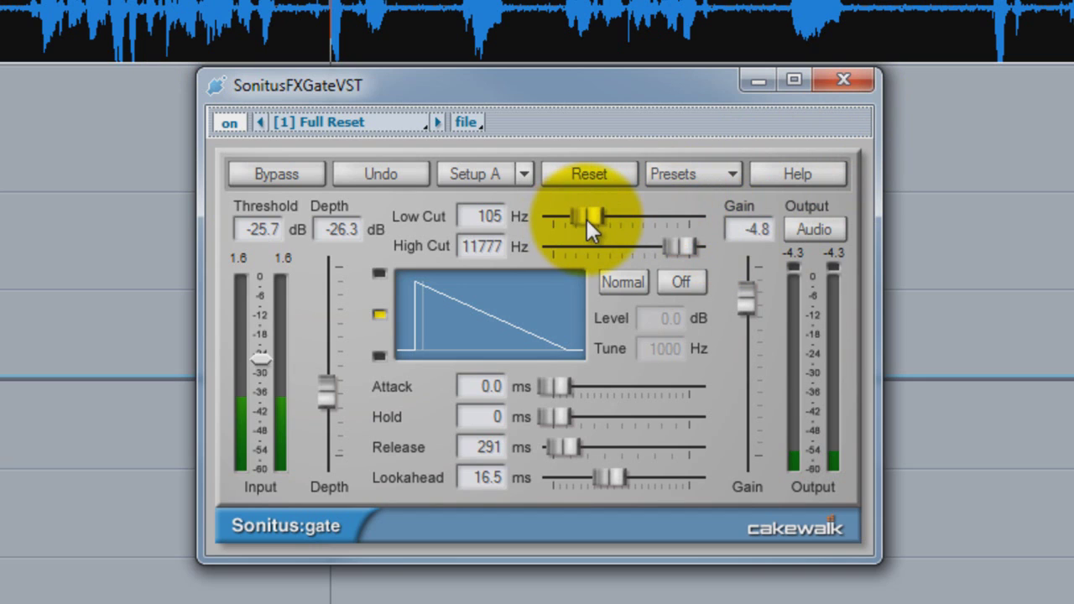
{"action": "left_click_drag", "start_coordinate": [586, 219], "coordinate": [549, 235]}
{"action": "left_click", "coordinate": [847, 10]}
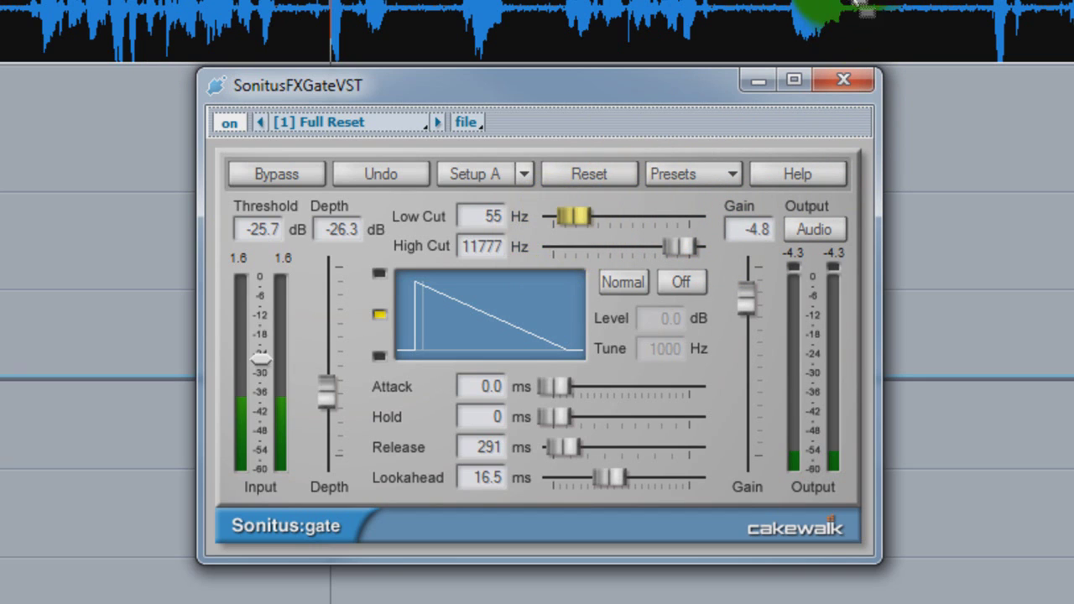
{"action": "key", "text": "space"}
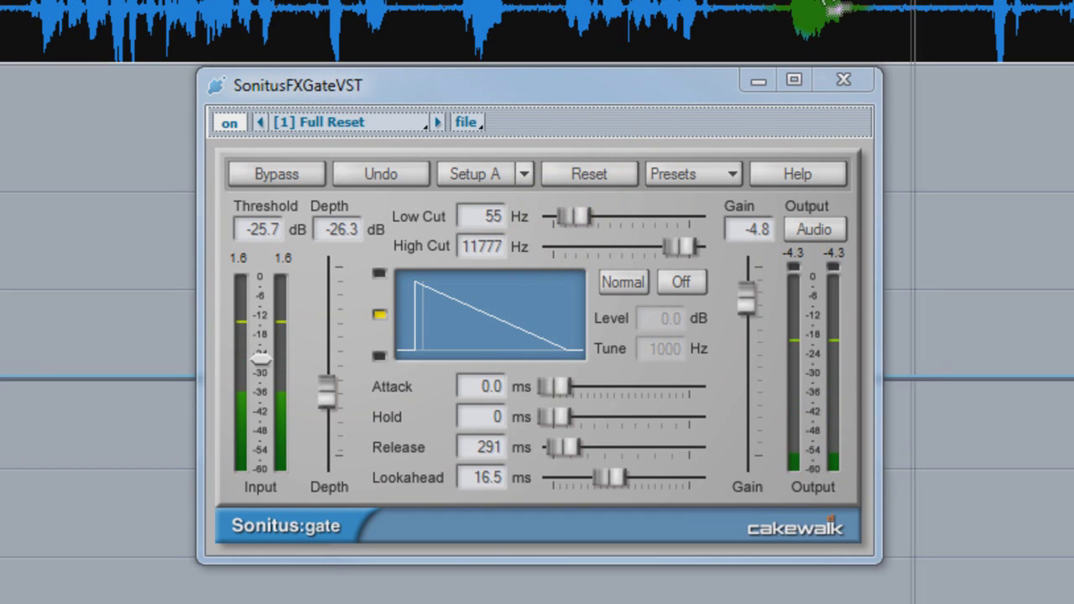
{"action": "left_click", "coordinate": [807, 8]}
{"action": "key", "text": "space"}
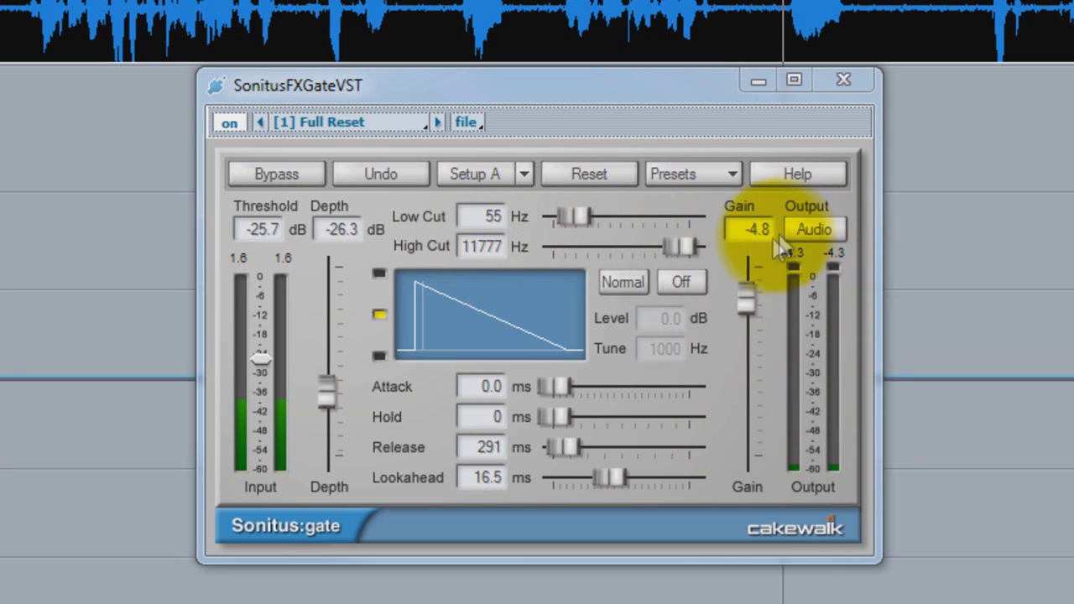
Raise the gate's output gain to -3.9 dB, then to -2.8 dB, checking it during playback.
{"action": "left_click", "coordinate": [576, 16]}
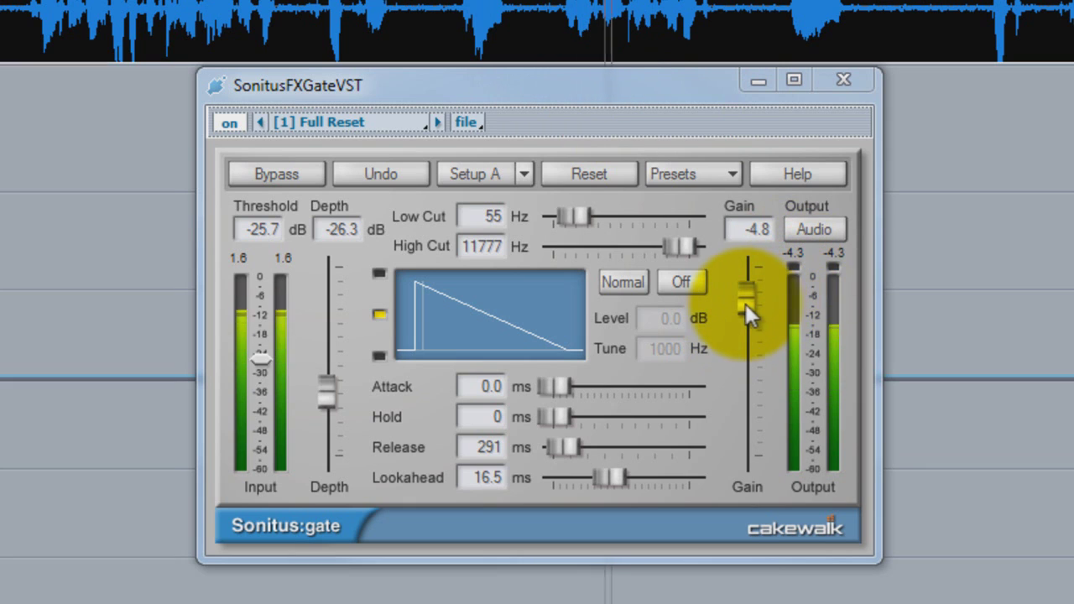
{"action": "key", "text": "space"}
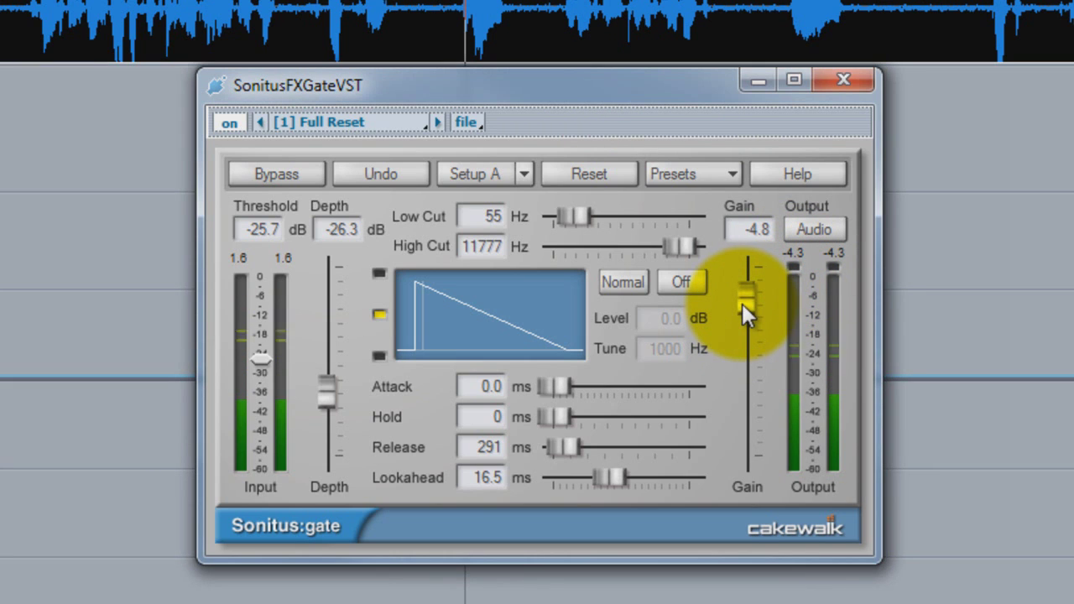
{"action": "left_click_drag", "start_coordinate": [742, 303], "coordinate": [760, 292]}
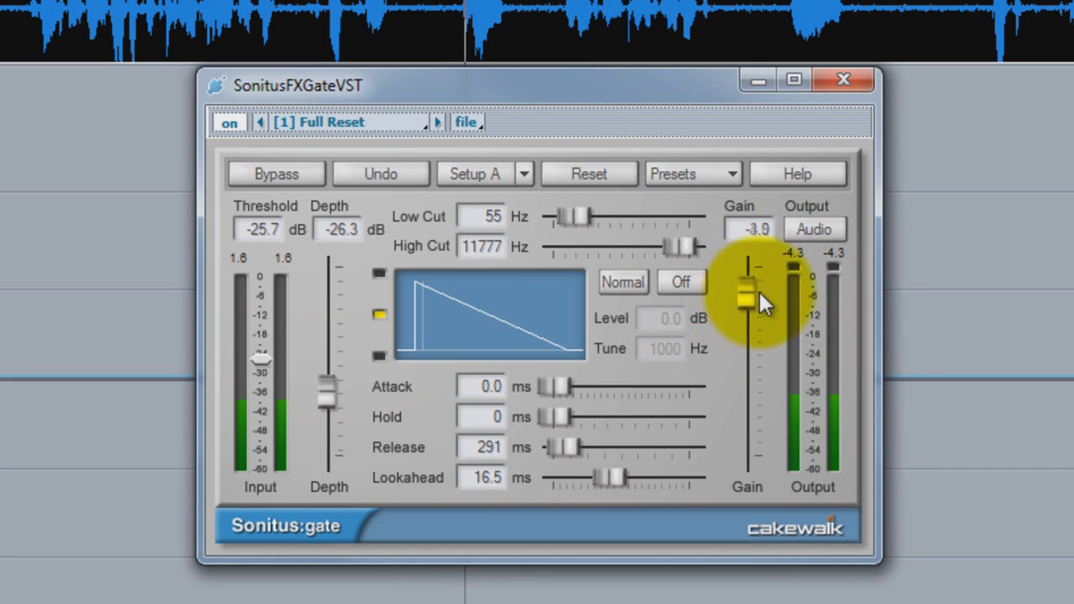
{"action": "left_click", "coordinate": [487, 12]}
{"action": "key", "text": "space"}
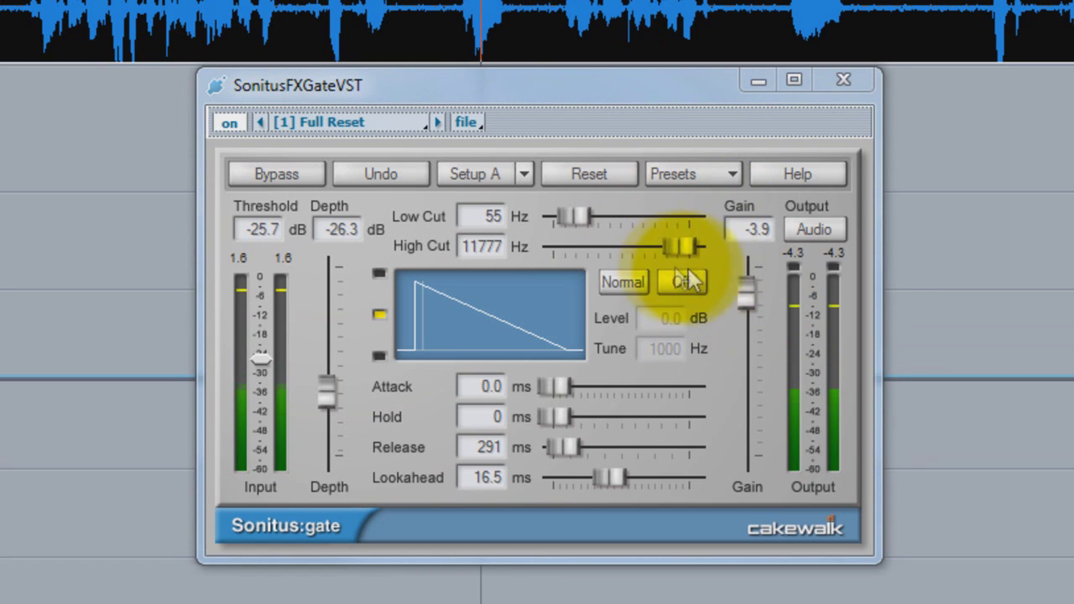
{"action": "left_click_drag", "start_coordinate": [741, 297], "coordinate": [745, 286]}
Close the Sonitus:gate window and move playback back to the start of the speech.
{"action": "left_click", "coordinate": [460, 11]}
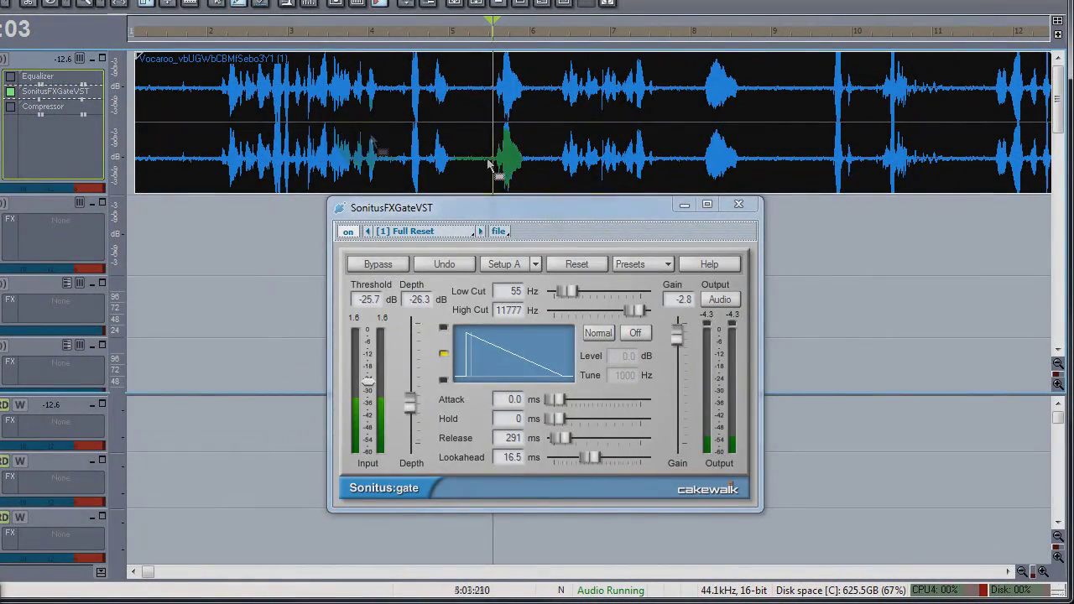
{"action": "left_click", "coordinate": [685, 204]}
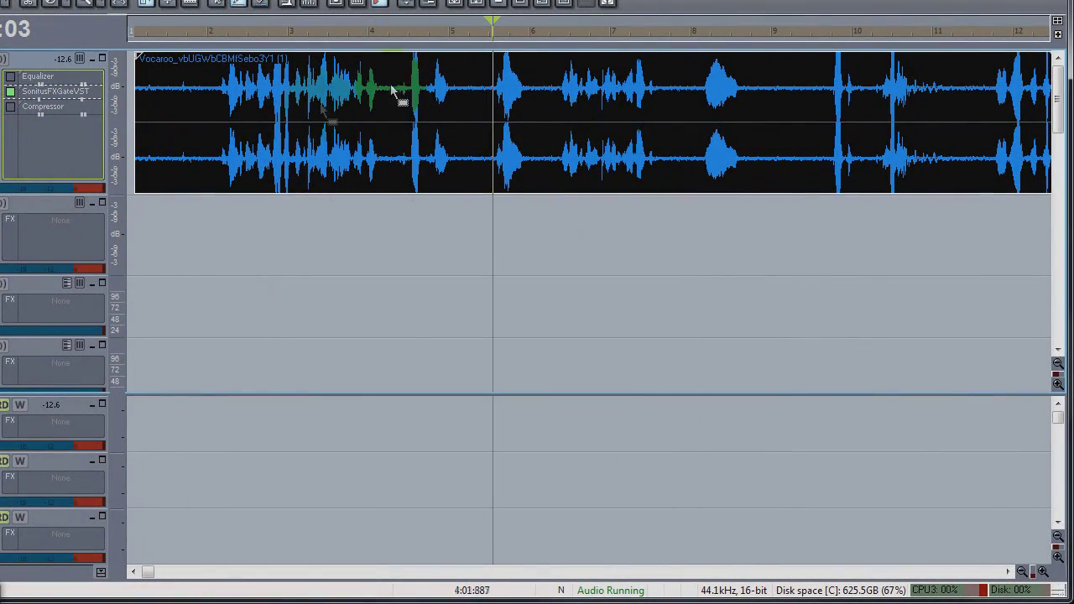
{"action": "left_click", "coordinate": [216, 119]}
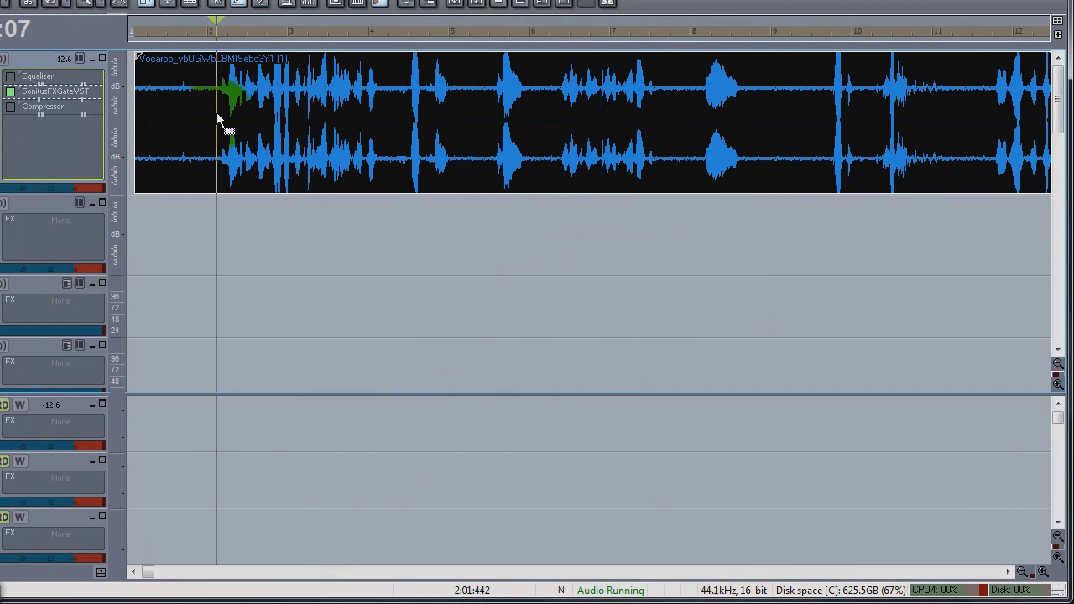